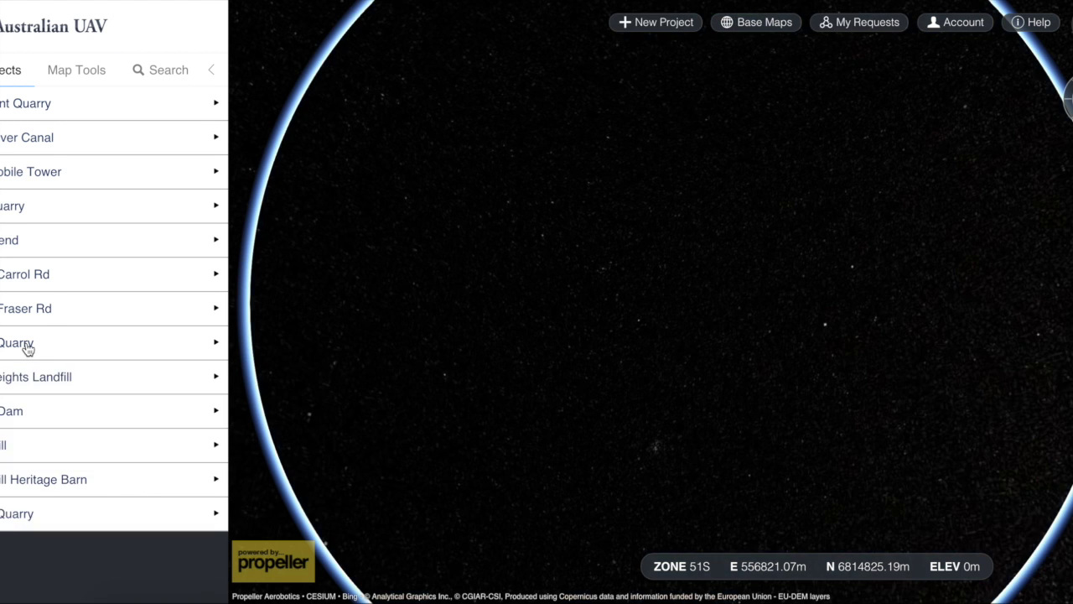
# Open the quarry project listed after Fraser Rd and compare its 10 Sep 2015 orthophoto with the base map by toggling the layer
pyautogui.click(28, 343)
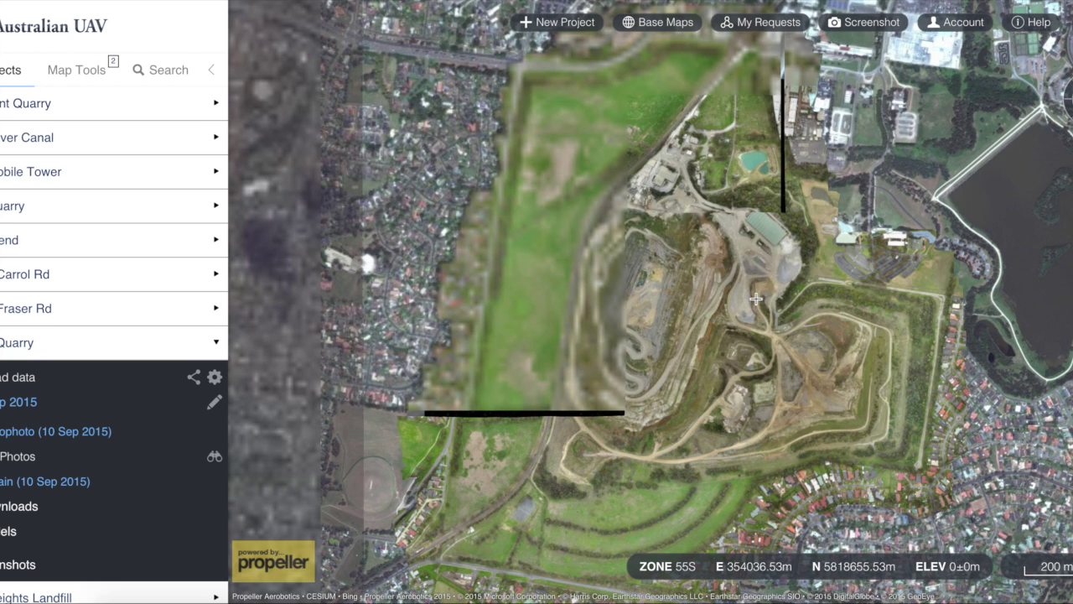
pyautogui.scroll(-3, 746, 293)
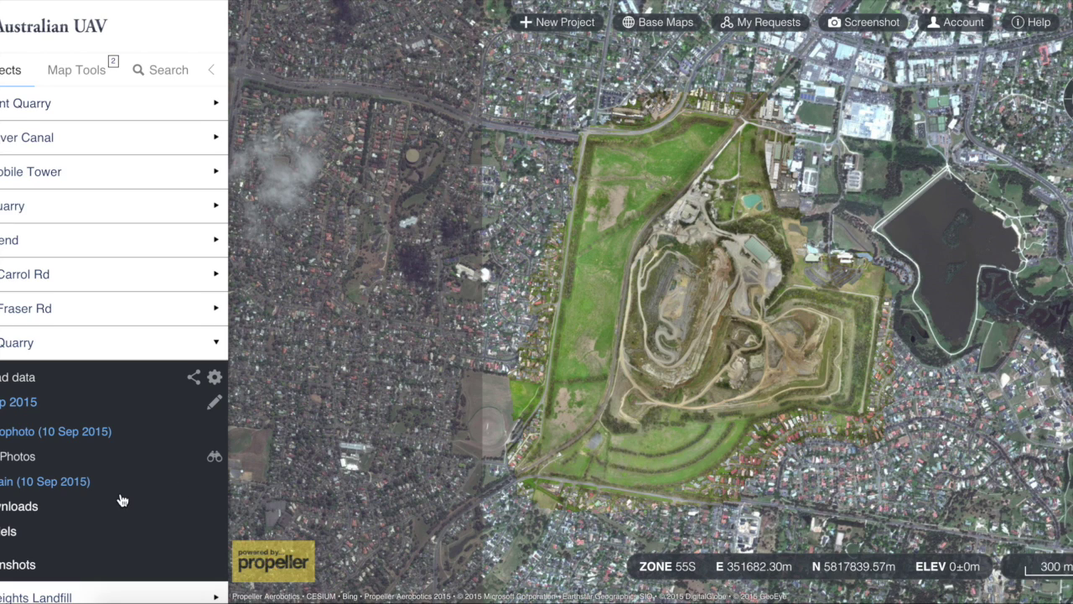
pyautogui.click(56, 431)
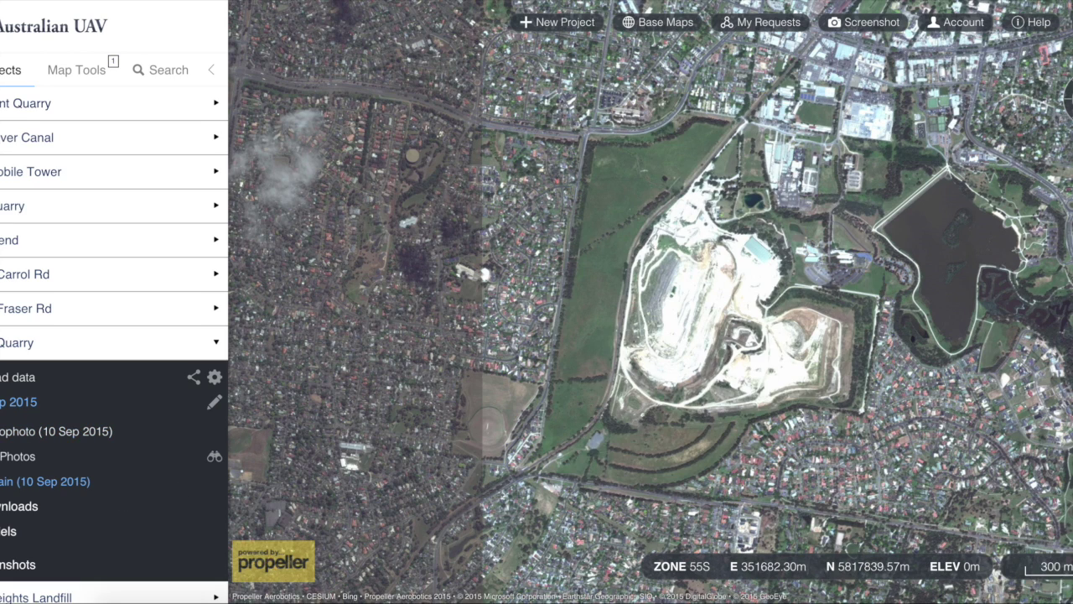
pyautogui.click(55, 431)
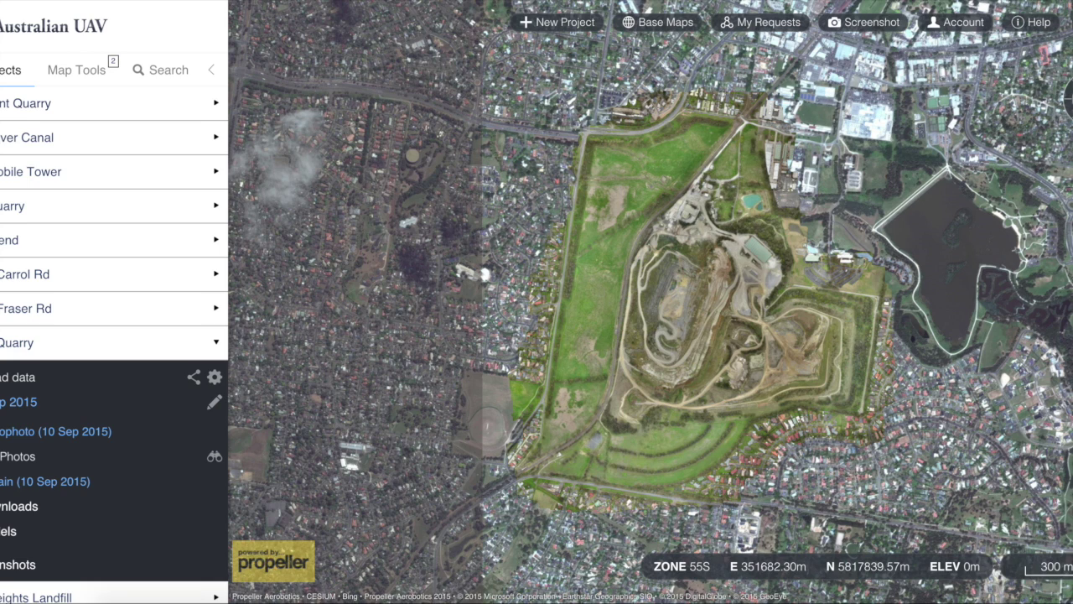
pyautogui.click(56, 431)
pyautogui.click(56, 431)
pyautogui.click(55, 431)
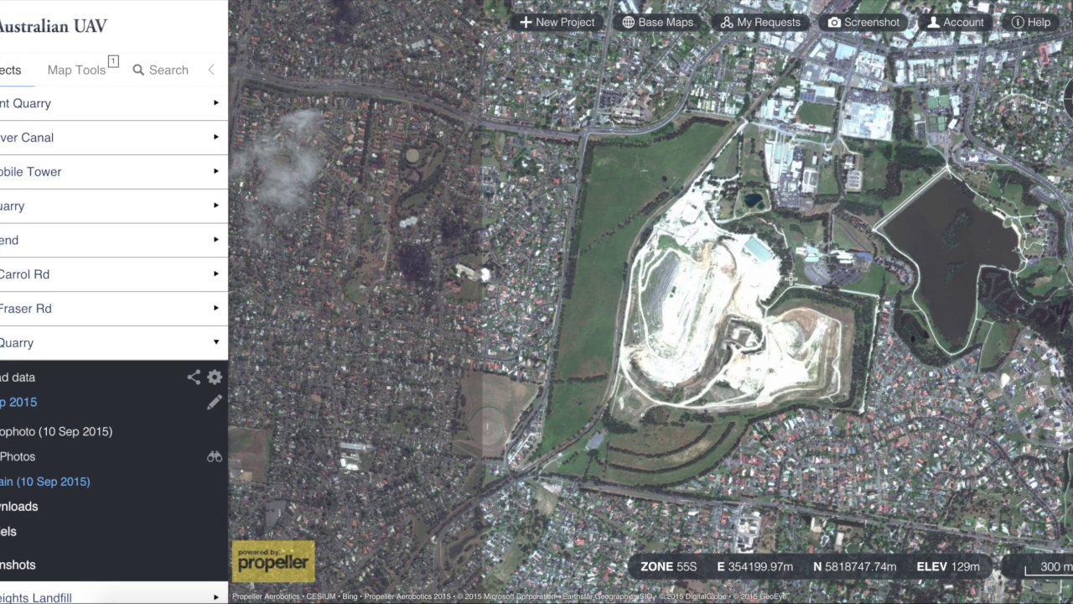
# Inspect the large green-roofed shed on the base imagery and switch the 10 Sep 2015 orthophoto on over it
pyautogui.scroll(5, 791, 280)
pyautogui.scroll(5, 790, 280)
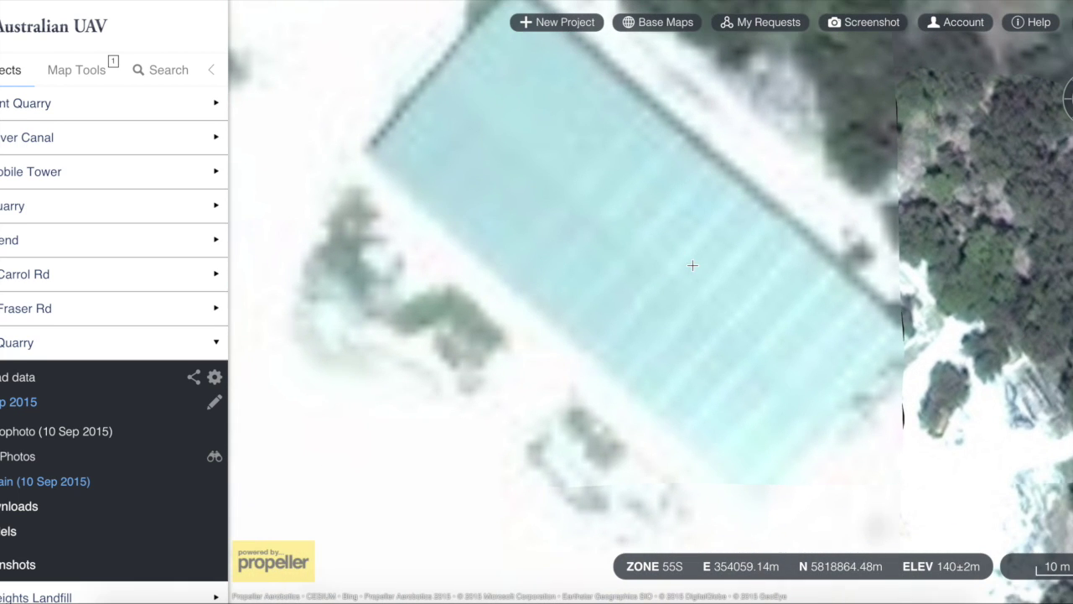
pyautogui.scroll(-1, 693, 265)
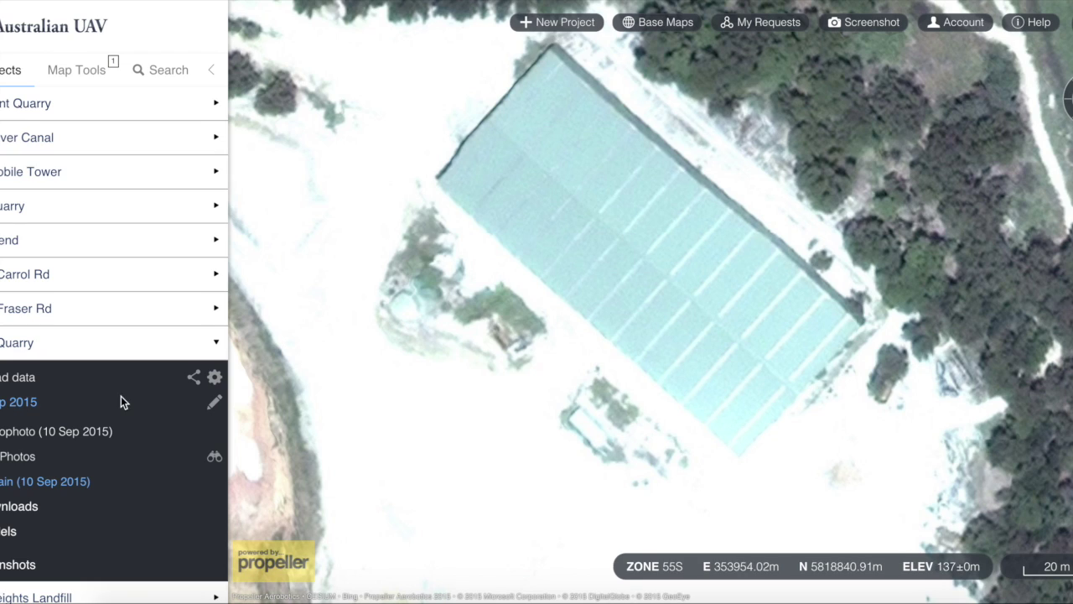
pyautogui.click(55, 430)
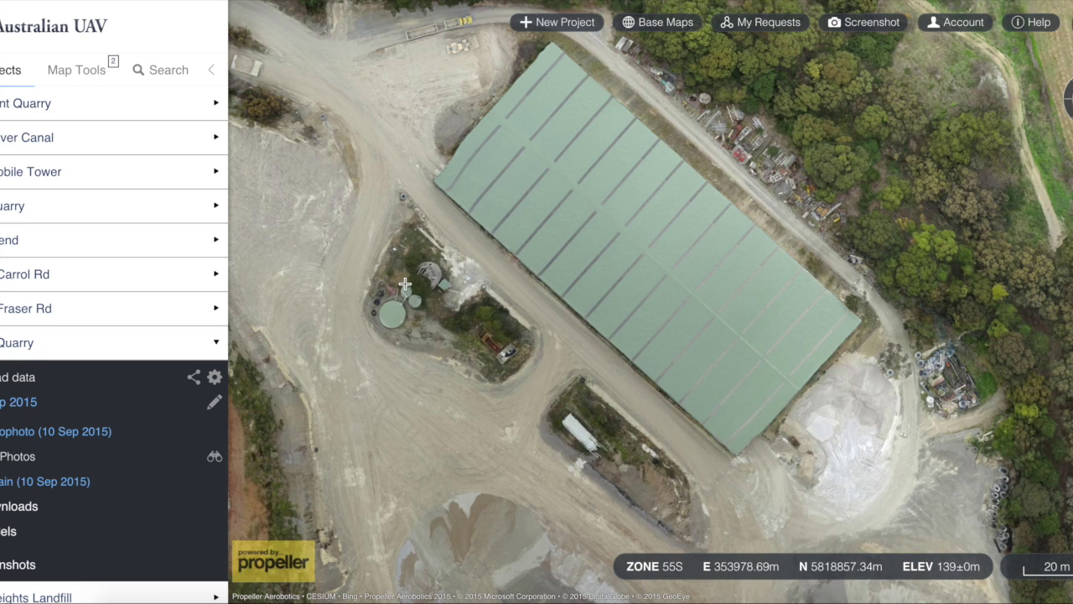
# Examine the truck, trailers and loader beside the green-roofed shed in the orthophoto, following the road to the parked equipment
pyautogui.scroll(3, 405, 283)
pyautogui.moveTo(436, 235); pyautogui.dragTo(474, 459)
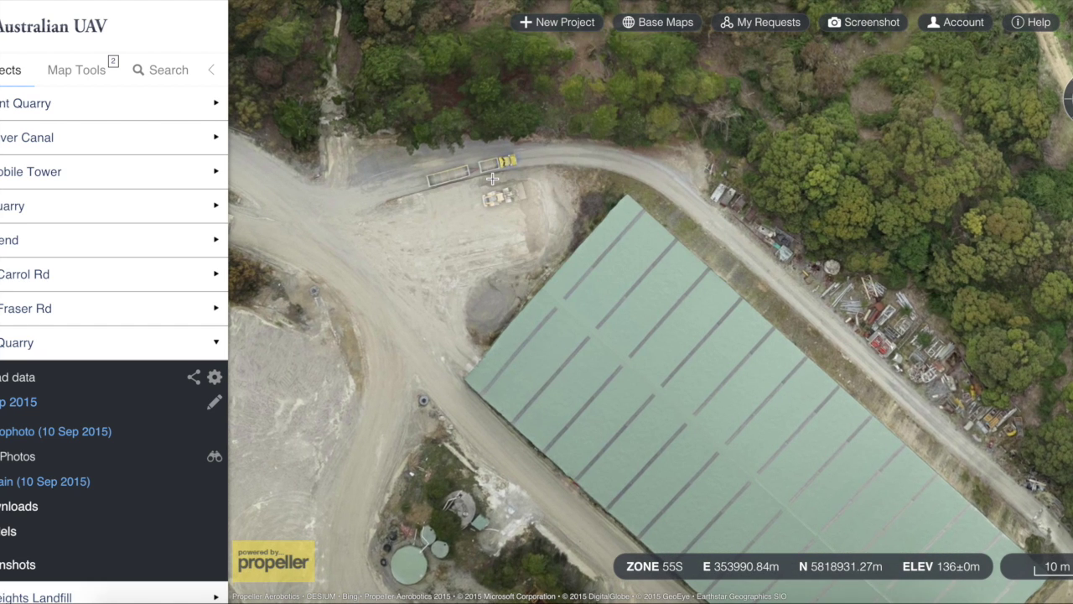
pyautogui.scroll(5, 544, 221)
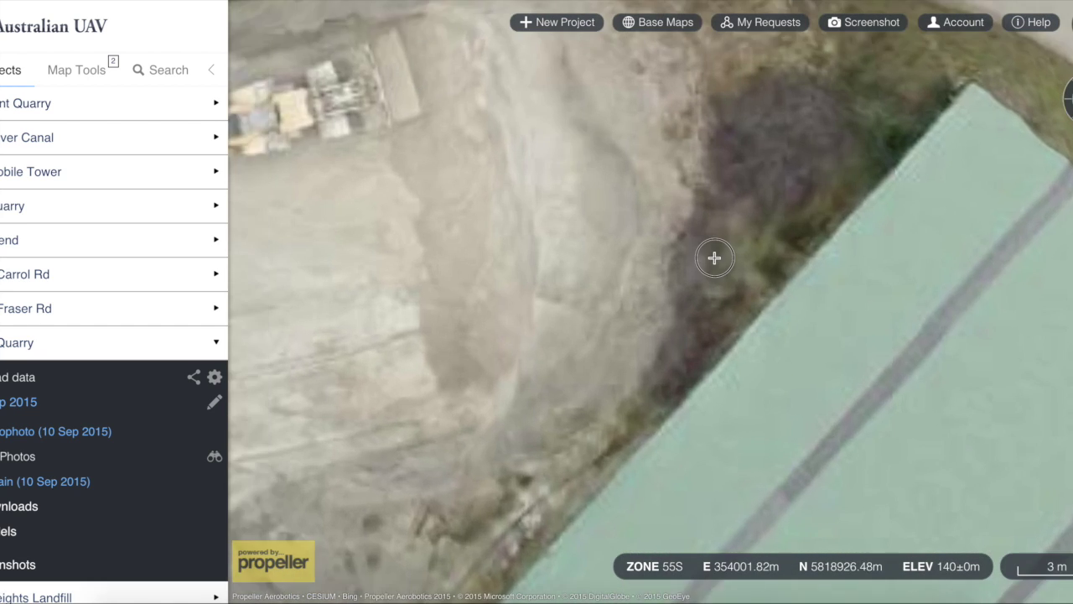
pyautogui.moveTo(714, 257); pyautogui.dragTo(990, 457)
pyautogui.moveTo(527, 190); pyautogui.dragTo(635, 239)
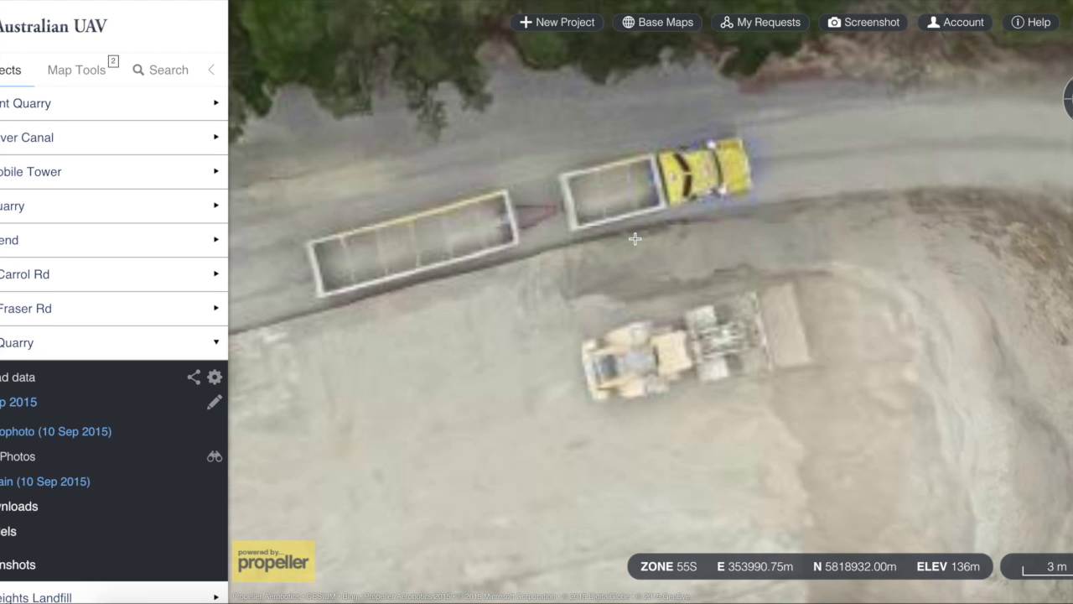
pyautogui.moveTo(930, 228); pyautogui.dragTo(524, 194)
pyautogui.moveTo(976, 233); pyautogui.dragTo(553, 126)
pyautogui.moveTo(895, 279); pyautogui.dragTo(514, 209)
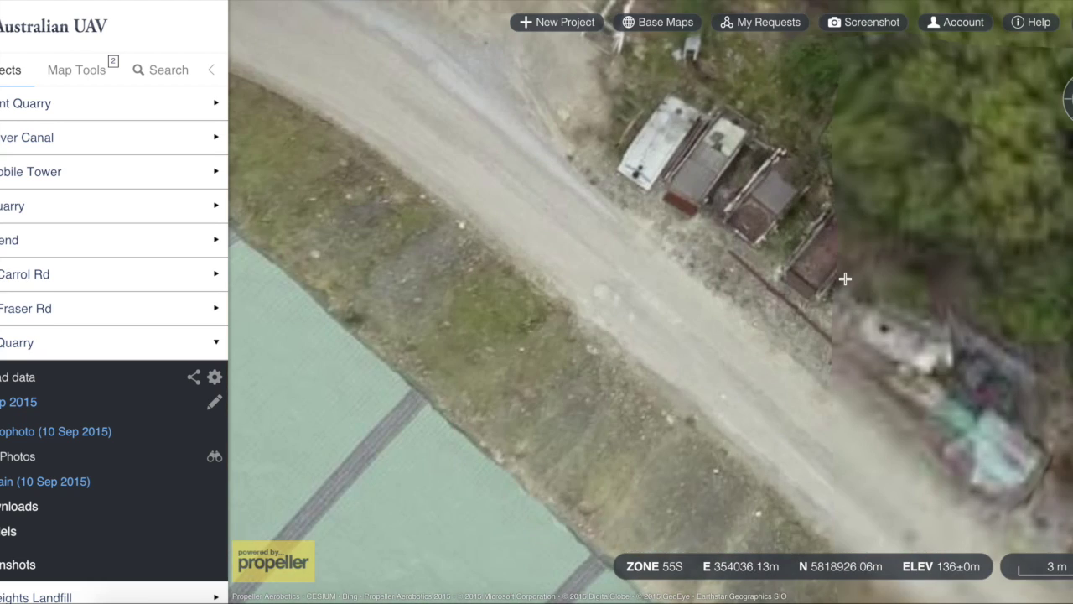
# Examine the scrap and equipment storage along the road behind the shed and the pale stockpile at the shed's end
pyautogui.scroll(-2, 845, 279)
pyautogui.moveTo(900, 355); pyautogui.dragTo(712, 236)
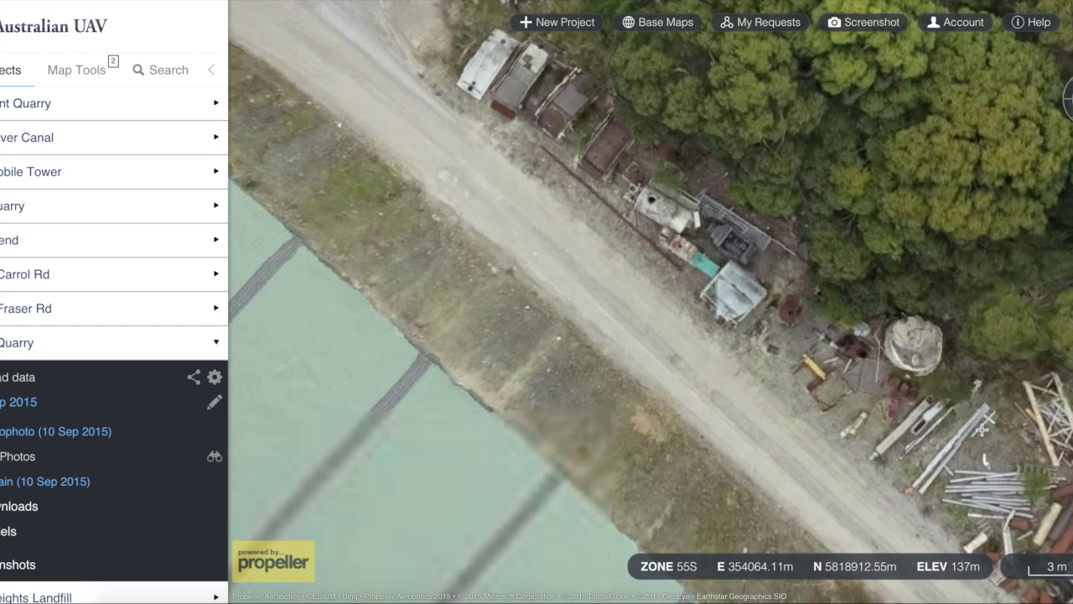
pyautogui.moveTo(982, 429); pyautogui.dragTo(580, 129)
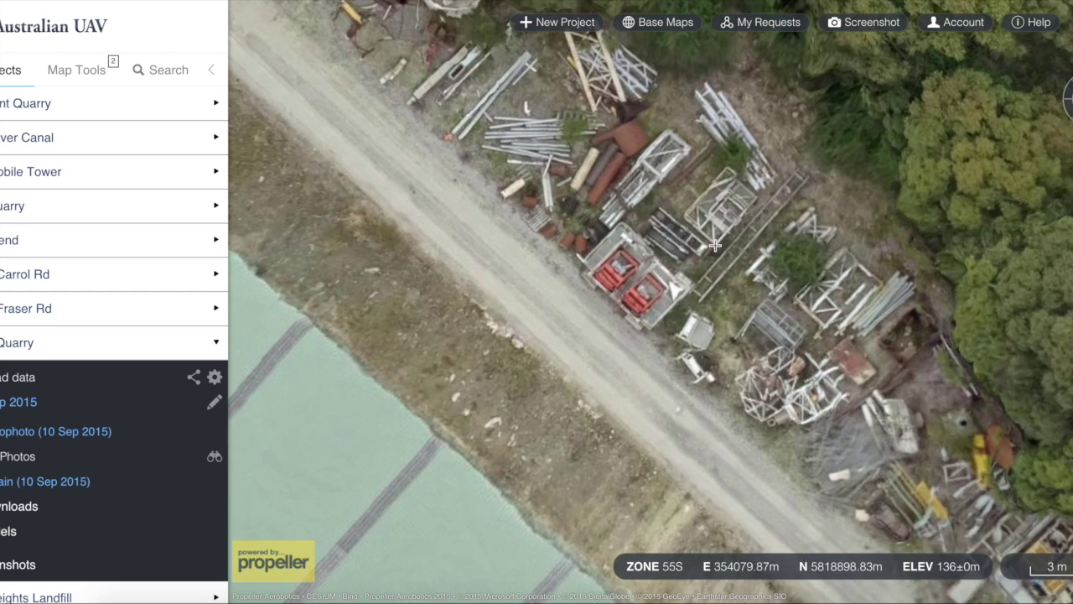
pyautogui.scroll(-4, 714, 244)
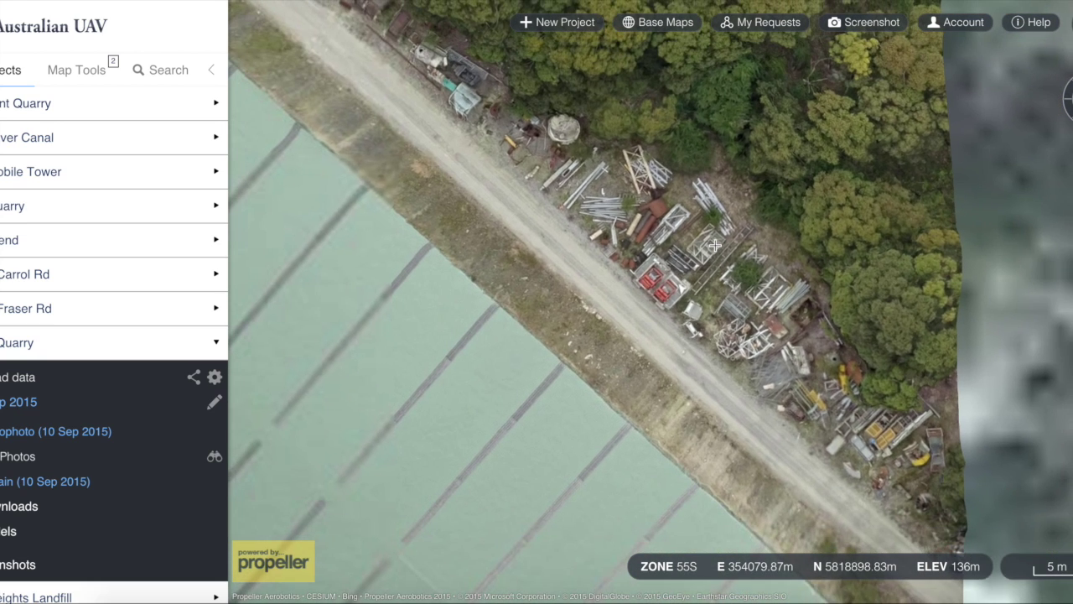
pyautogui.scroll(-4, 715, 243)
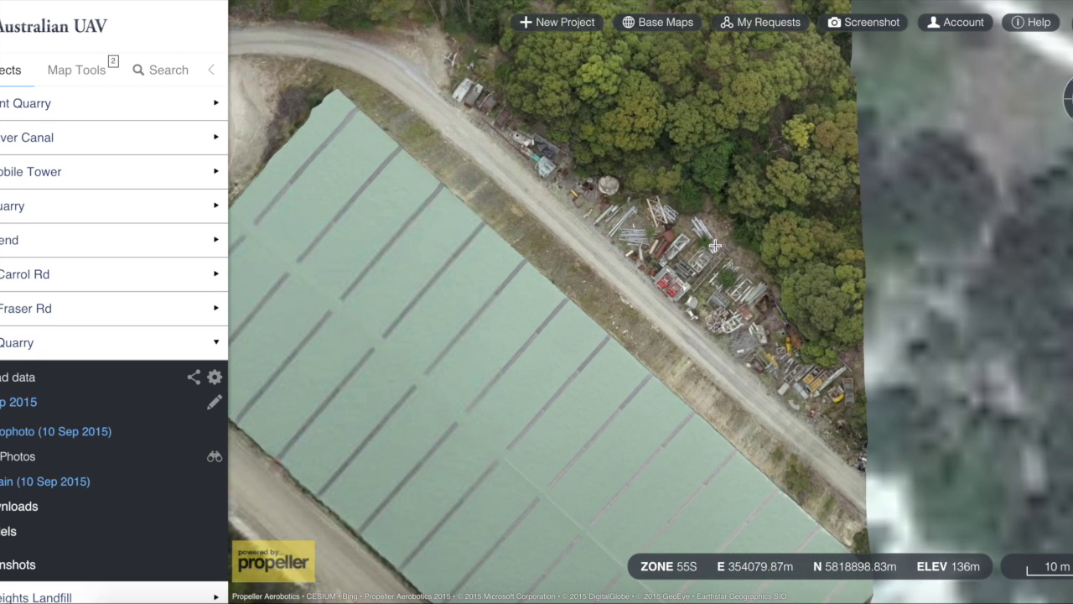
pyautogui.moveTo(740, 462); pyautogui.dragTo(703, 382)
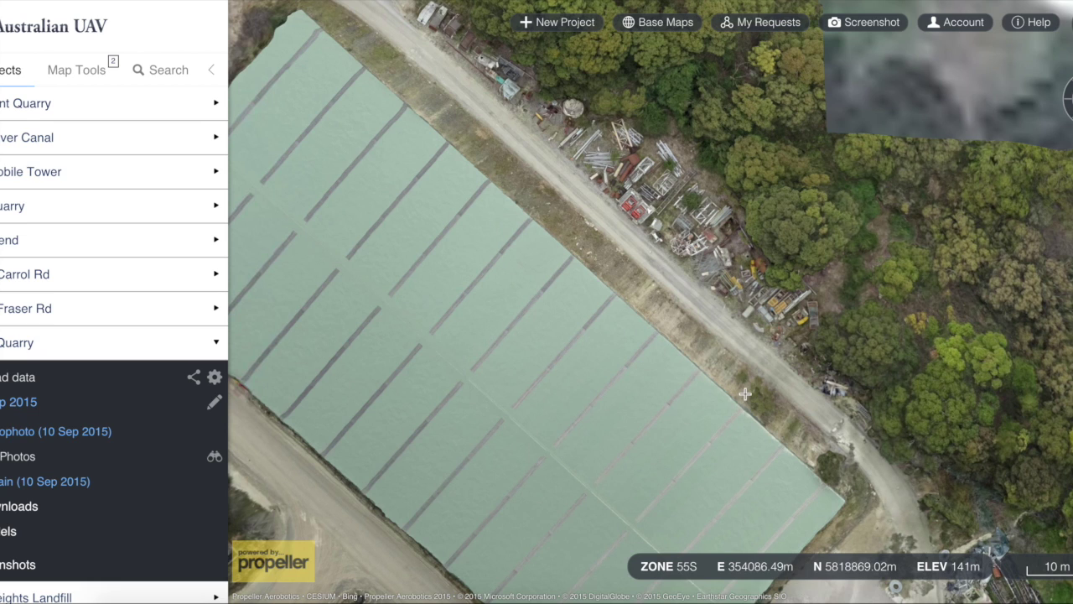
pyautogui.moveTo(795, 460); pyautogui.dragTo(672, 123)
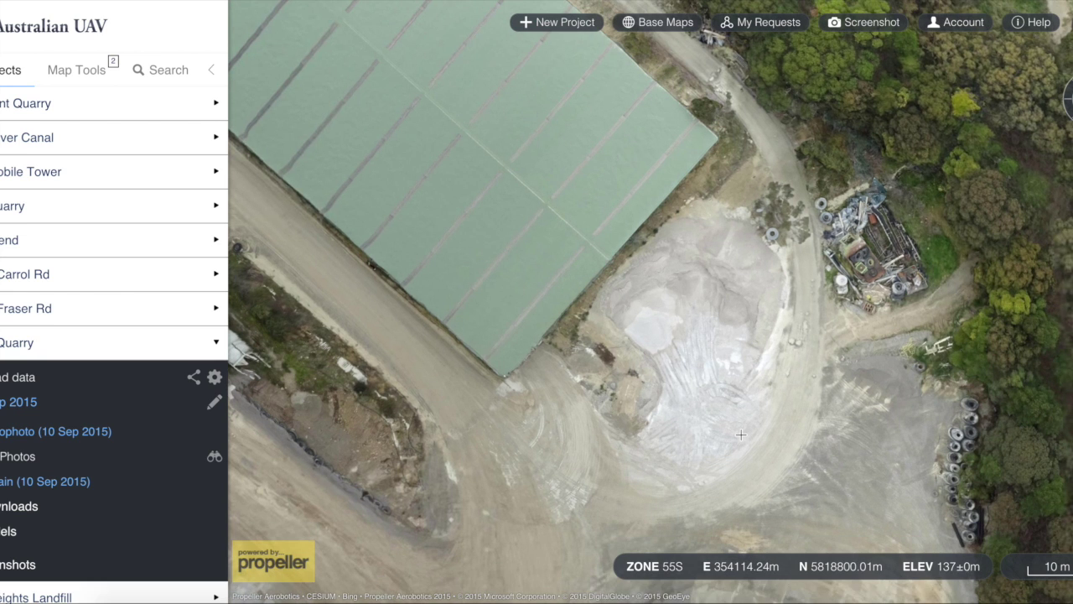
pyautogui.moveTo(741, 434); pyautogui.dragTo(581, 283)
# View the stockpiles in 3D and measure the grade of the ramp running up the dark grey stockpile behind the main pile
pyautogui.scroll(-3, 579, 284)
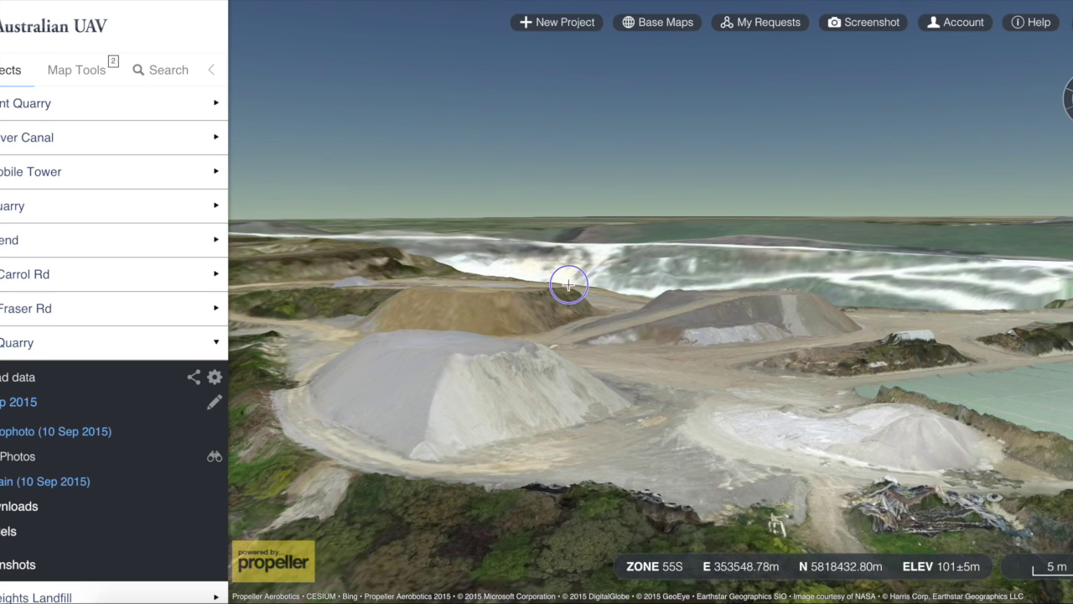
pyautogui.moveTo(568, 284); pyautogui.dragTo(602, 298)
pyautogui.scroll(3, 586, 290)
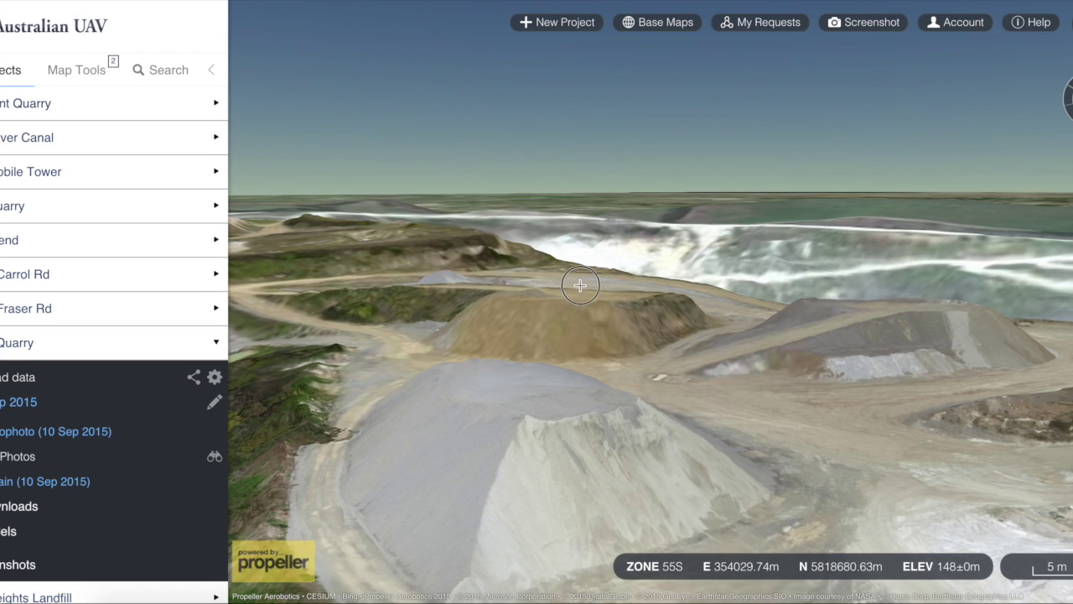
pyautogui.scroll(-2, 579, 280)
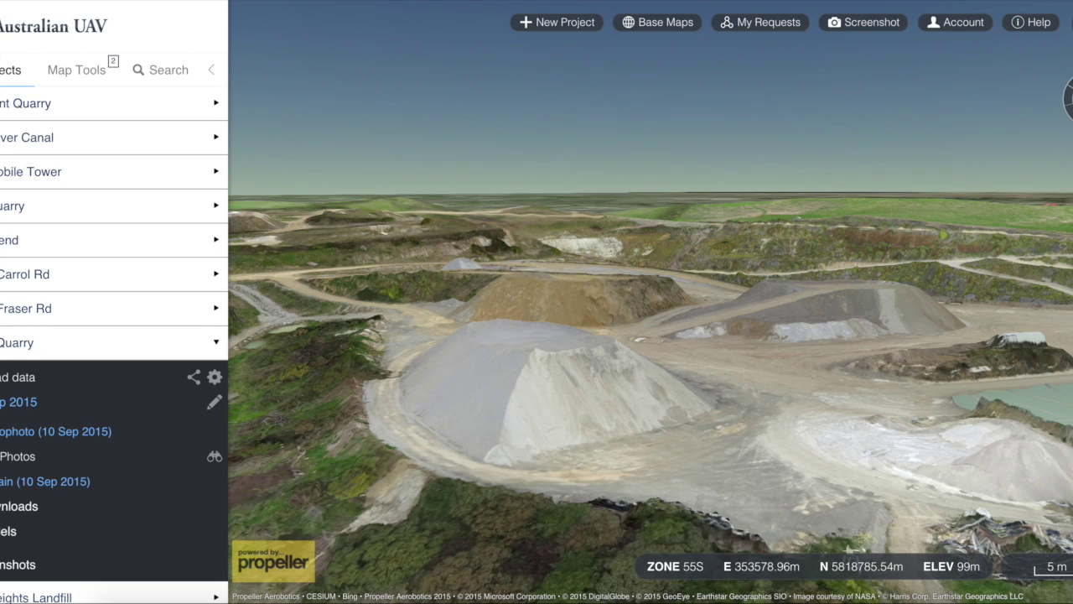
pyautogui.click(794, 304)
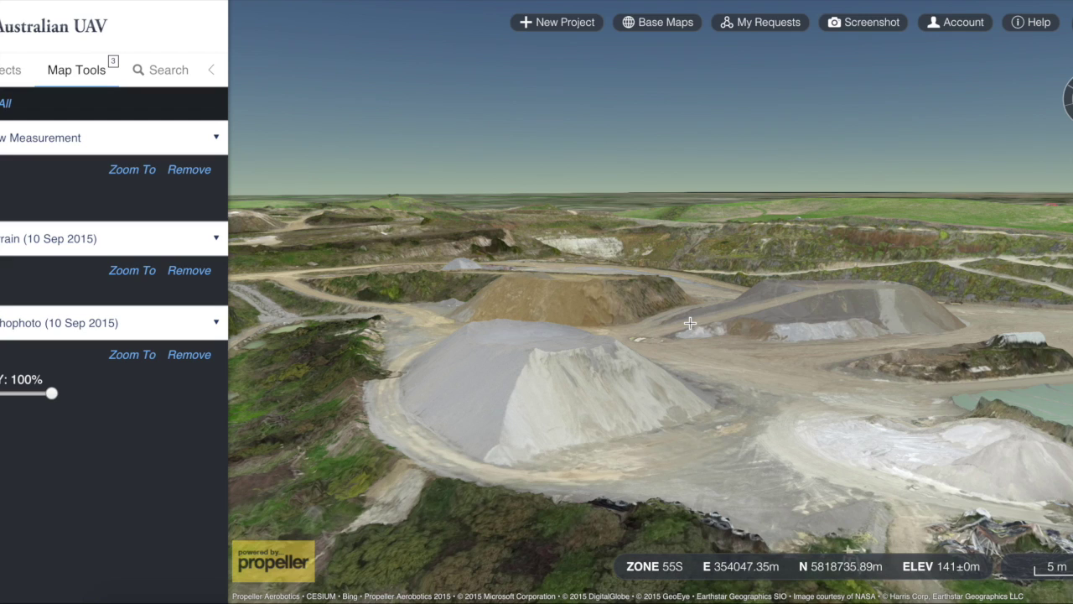
pyautogui.click(690, 321)
pyautogui.click(797, 292)
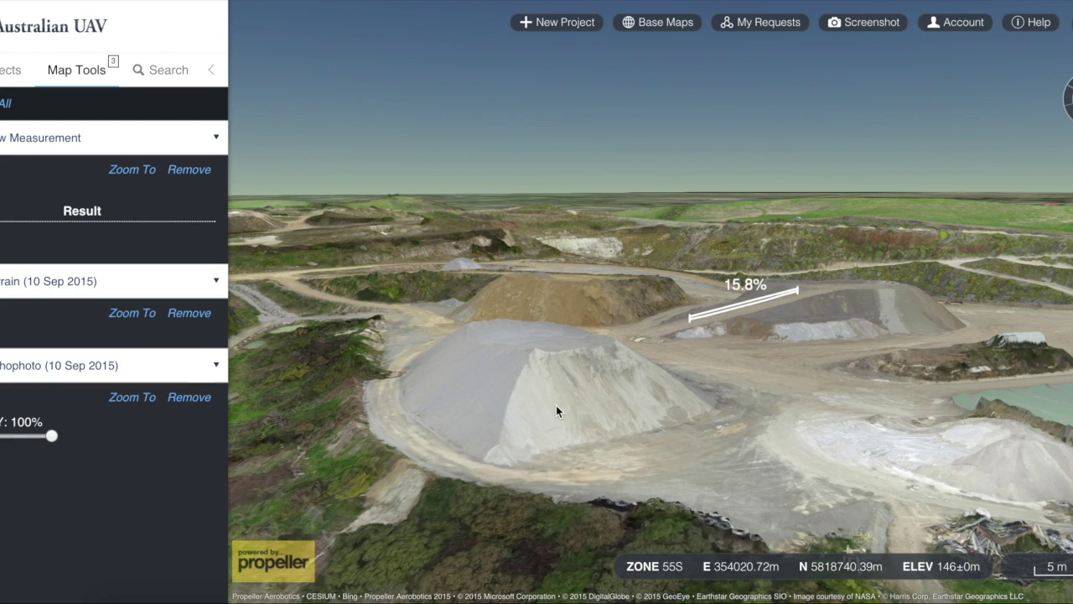
# Measure the volume of the large grey stockpile by outlining its base with a closed polygon in plan view
pyautogui.moveTo(578, 419); pyautogui.dragTo(581, 487)
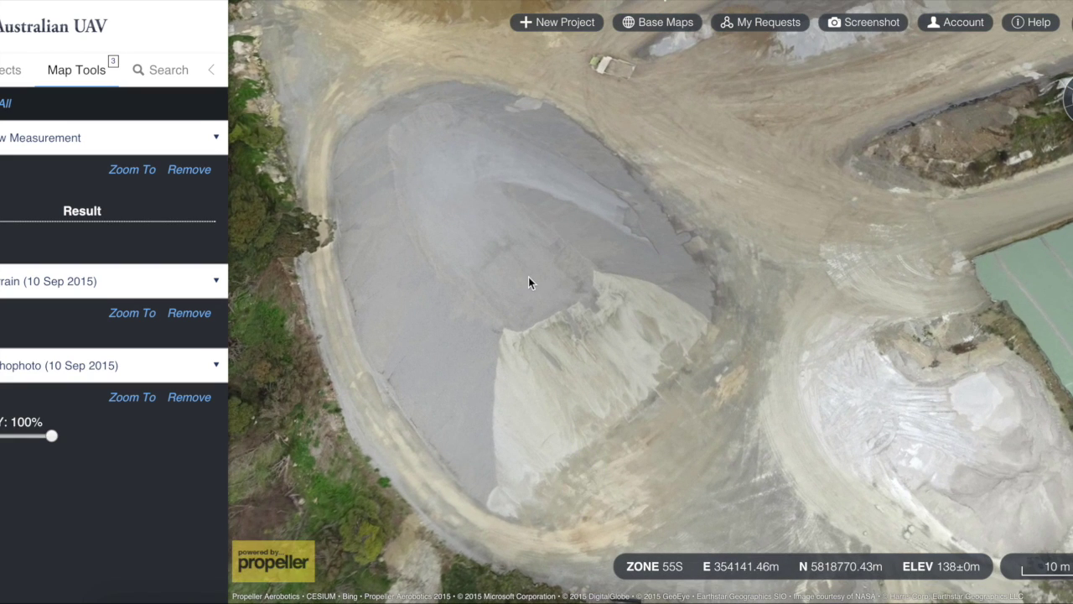
pyautogui.moveTo(529, 284); pyautogui.dragTo(609, 265)
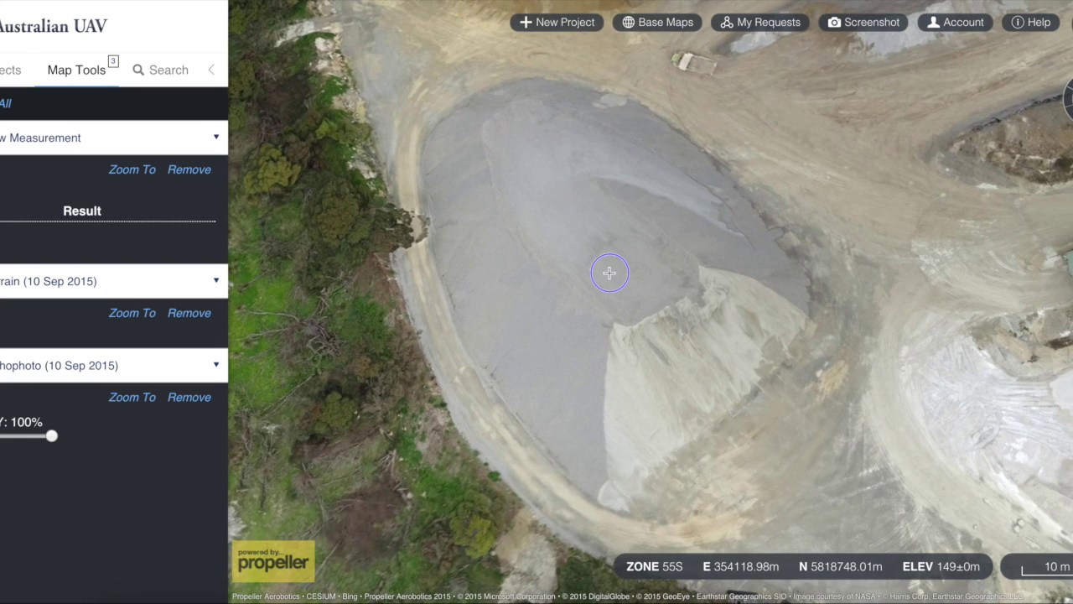
pyautogui.scroll(2, 608, 265)
pyautogui.moveTo(616, 258); pyautogui.dragTo(615, 286)
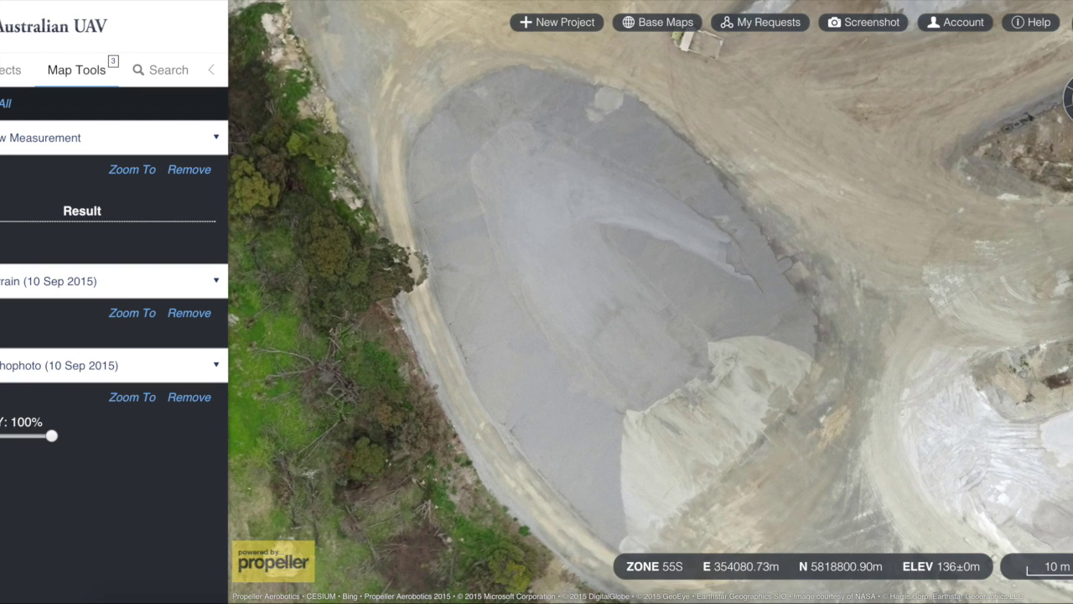
pyautogui.click(809, 276)
pyautogui.click(750, 186)
pyautogui.click(661, 95)
pyautogui.click(539, 57)
pyautogui.click(442, 82)
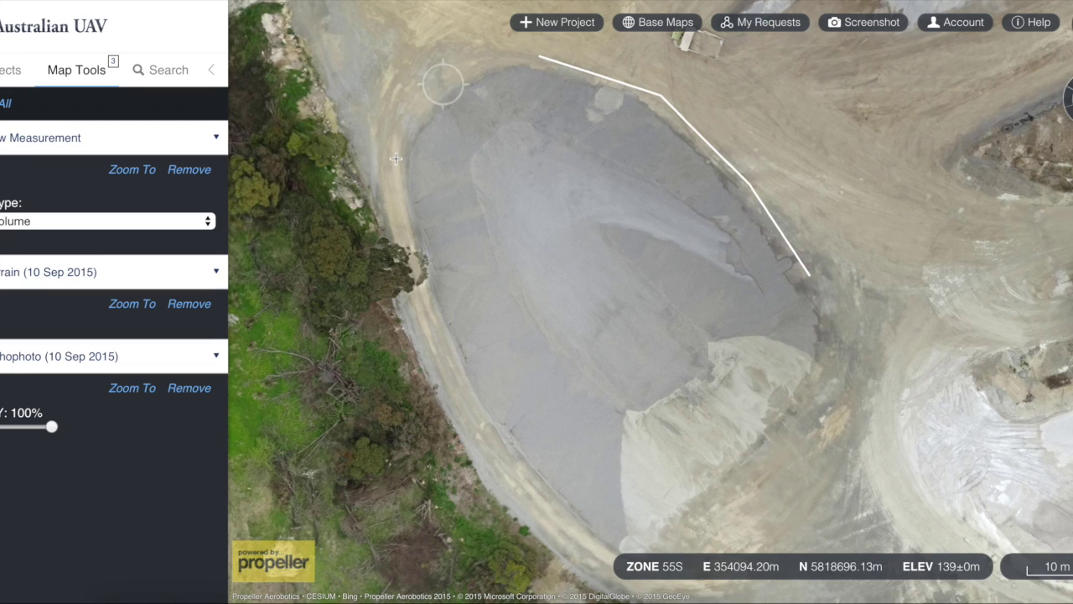
pyautogui.click(418, 242)
pyautogui.click(441, 323)
pyautogui.click(480, 408)
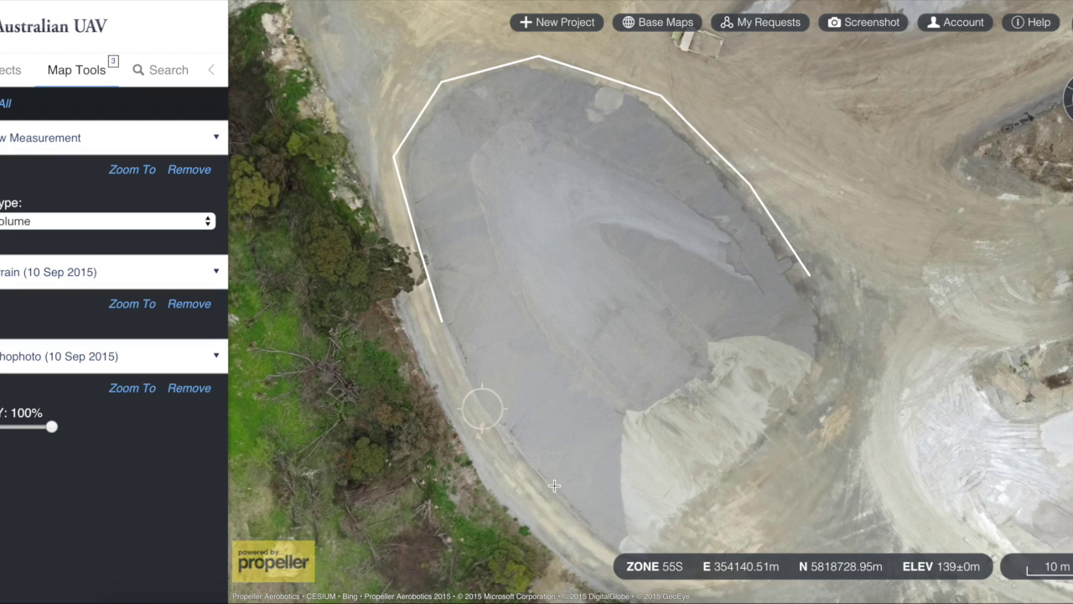
pyautogui.click(600, 552)
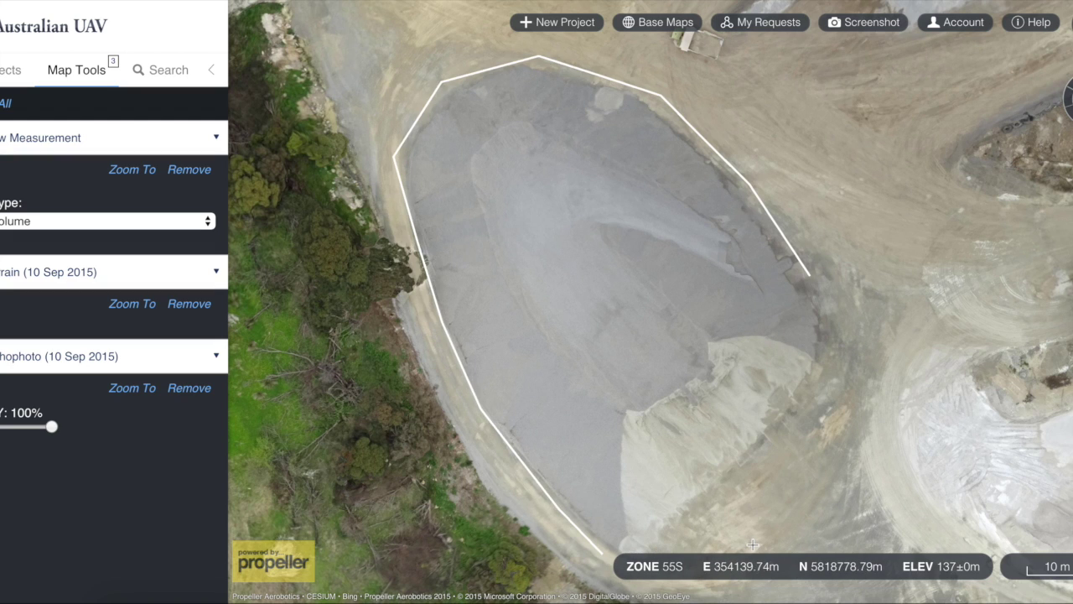
pyautogui.doubleClick(853, 444)
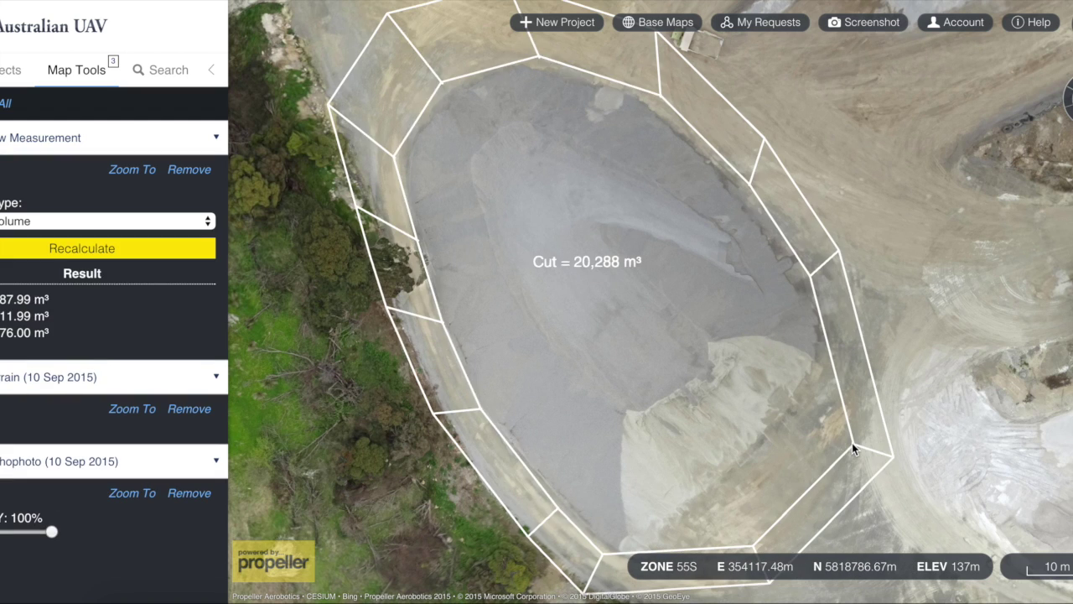
# Examine the stockpile's volume model in 3D and the deep quarry pit with its winding haul road
pyautogui.moveTo(792, 415); pyautogui.dragTo(796, 308)
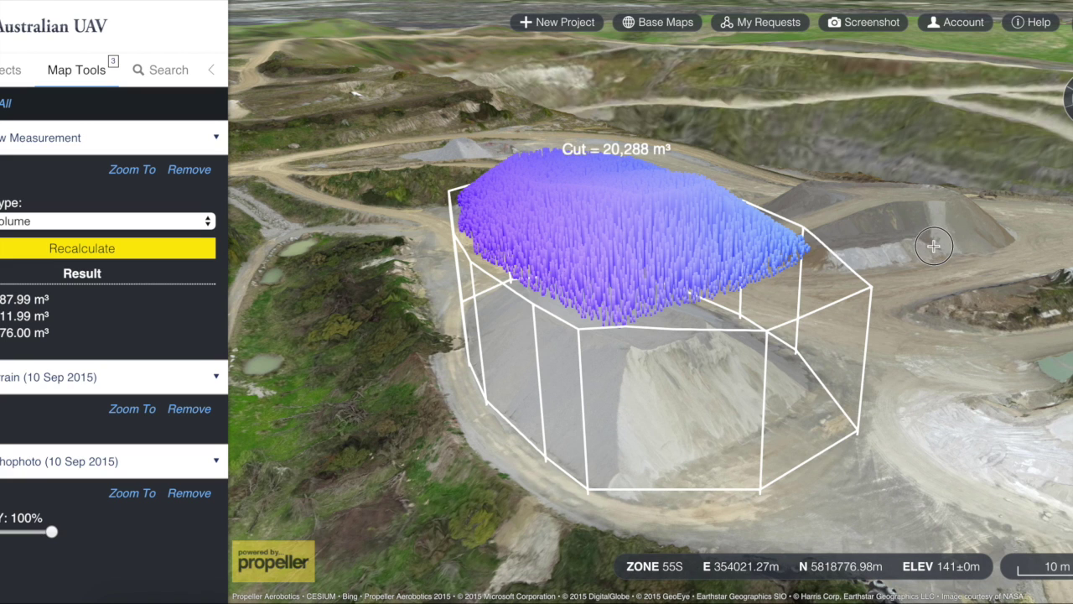
pyautogui.moveTo(905, 263); pyautogui.dragTo(850, 313)
pyautogui.moveTo(790, 362); pyautogui.dragTo(629, 450)
pyautogui.moveTo(832, 289); pyautogui.dragTo(552, 493)
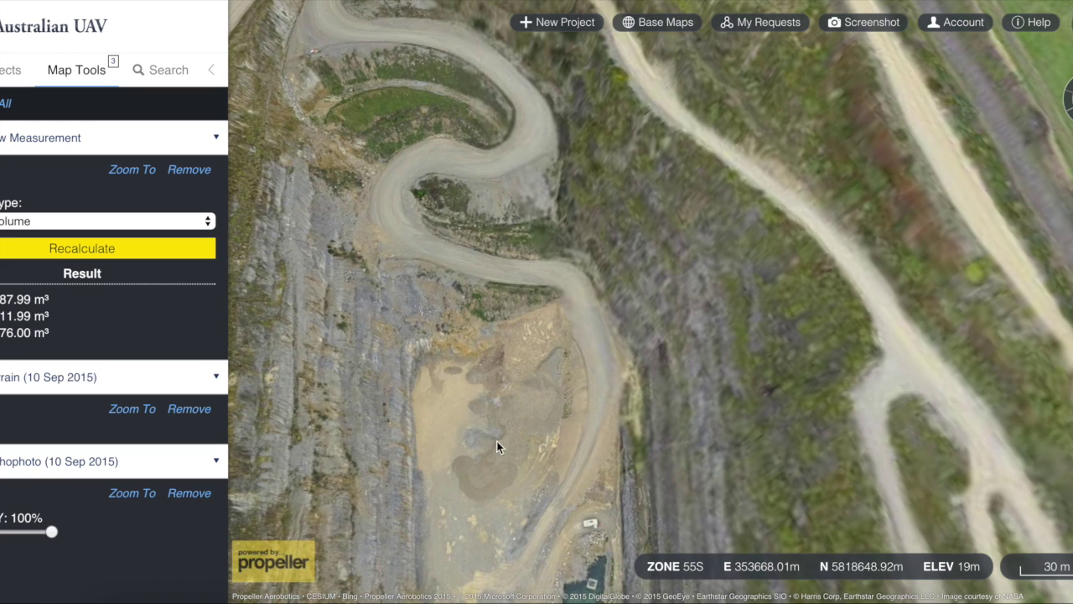
pyautogui.moveTo(555, 391); pyautogui.dragTo(618, 325)
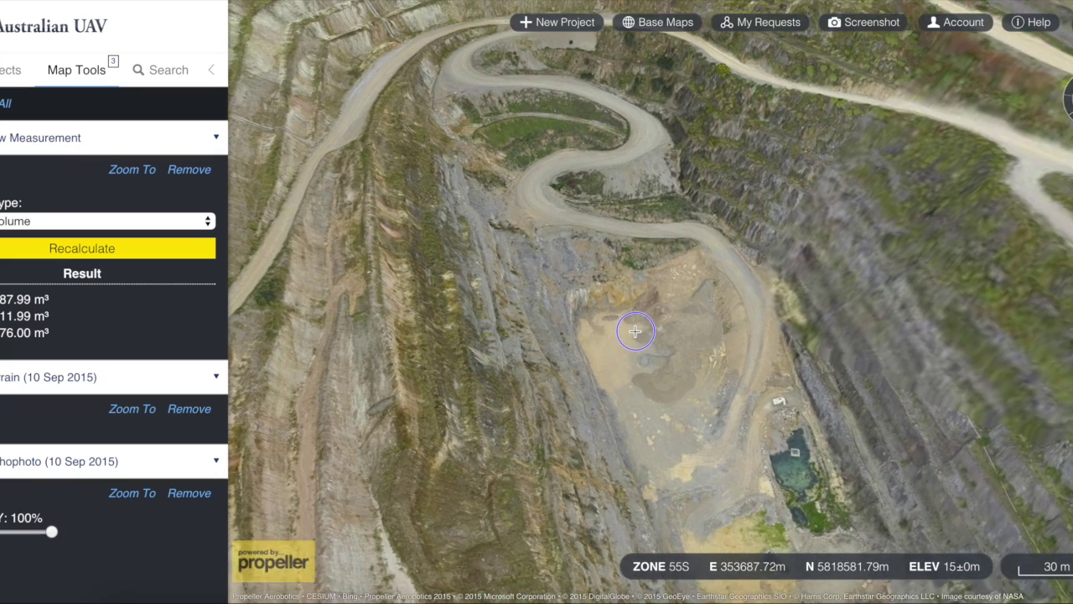
pyautogui.scroll(-2, 631, 329)
pyautogui.scroll(-2, 640, 332)
pyautogui.moveTo(641, 332); pyautogui.dragTo(861, 359)
pyautogui.scroll(-3, 861, 354)
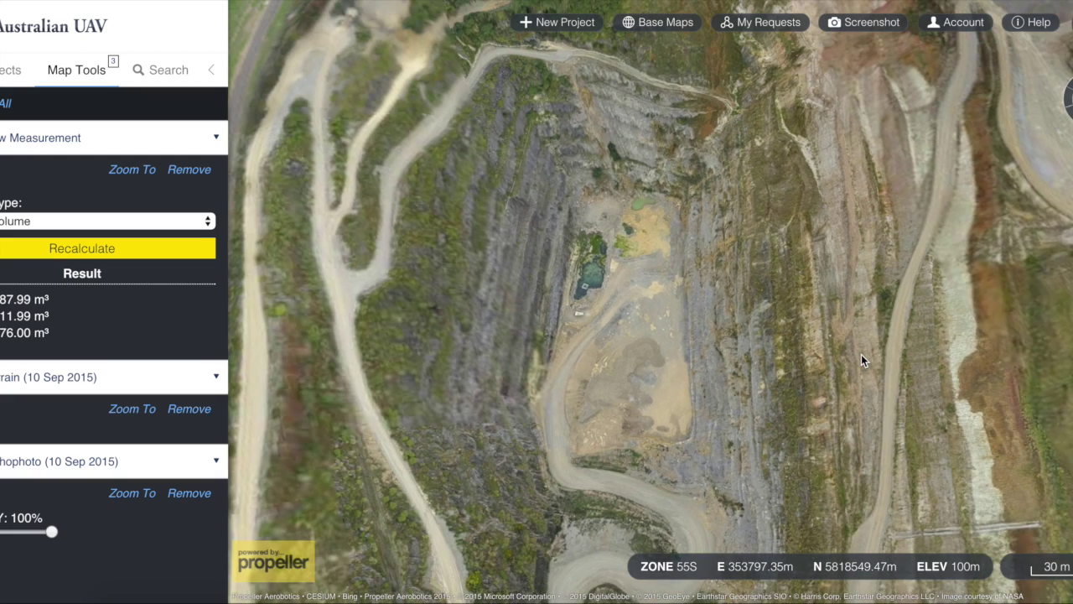
pyautogui.scroll(-3, 901, 325)
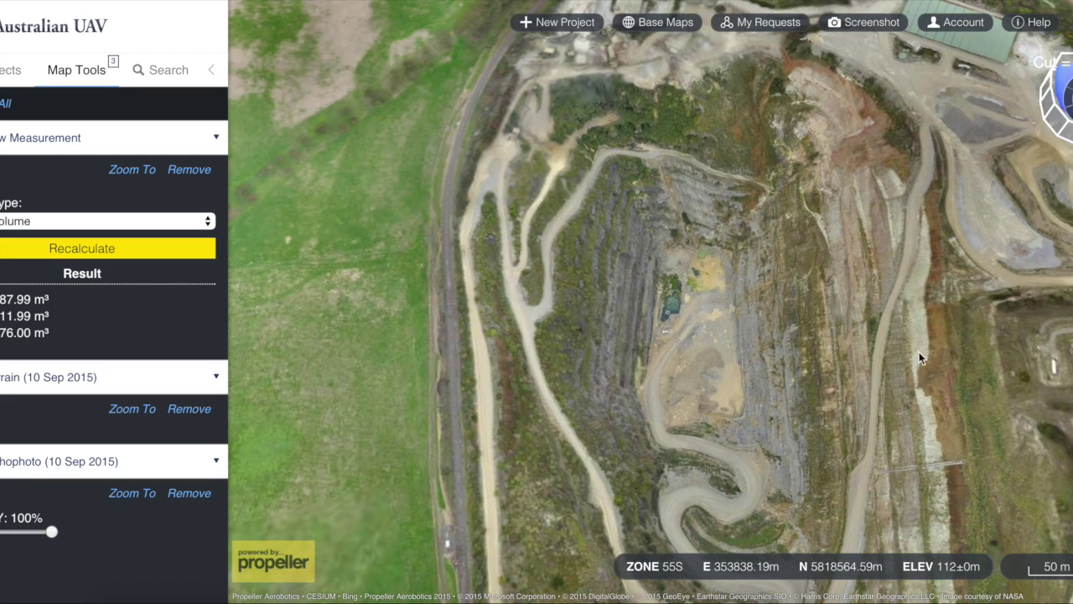
# Compare the plan view of the quarry pit with the colour-shaded elevation image, and return to the web map to view the whole site
pyautogui.moveTo(901, 362); pyautogui.dragTo(764, 303)
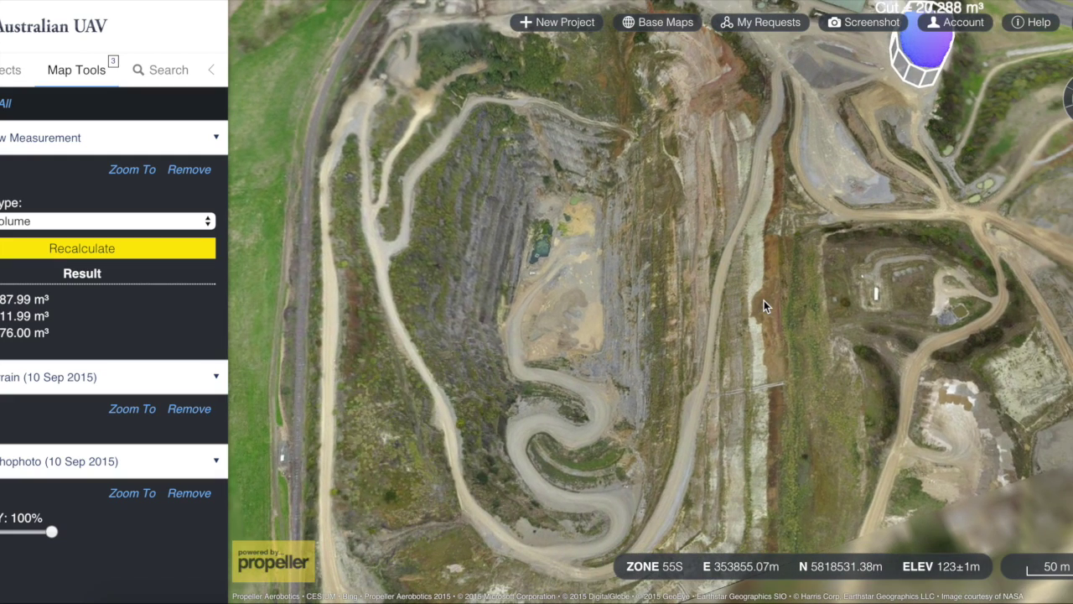
pyautogui.scroll(-1, 763, 300)
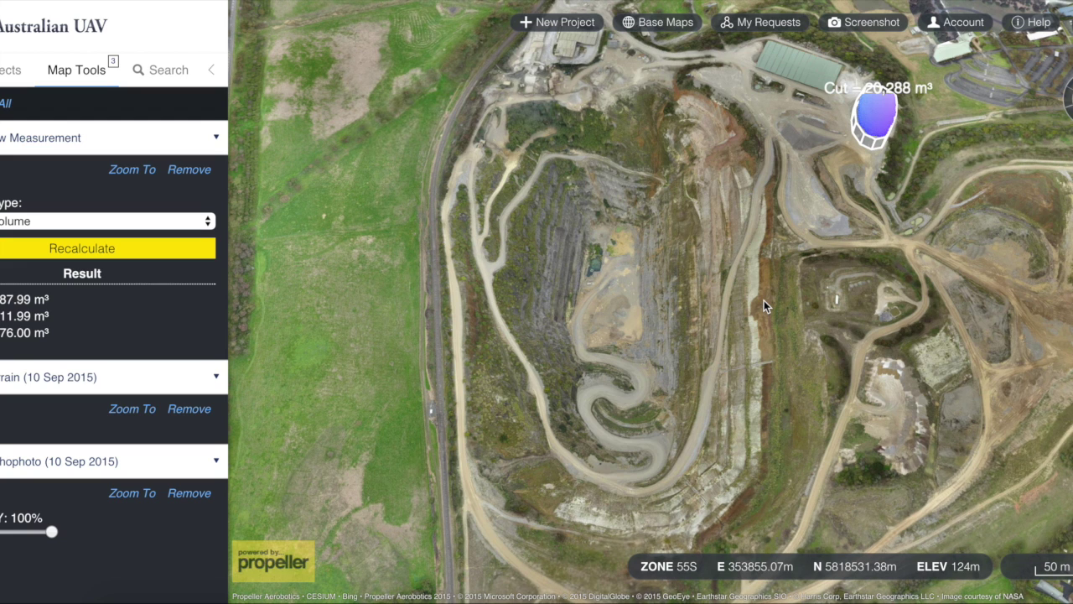
pyautogui.press('super+Tab')
pyautogui.press('super+Tab')
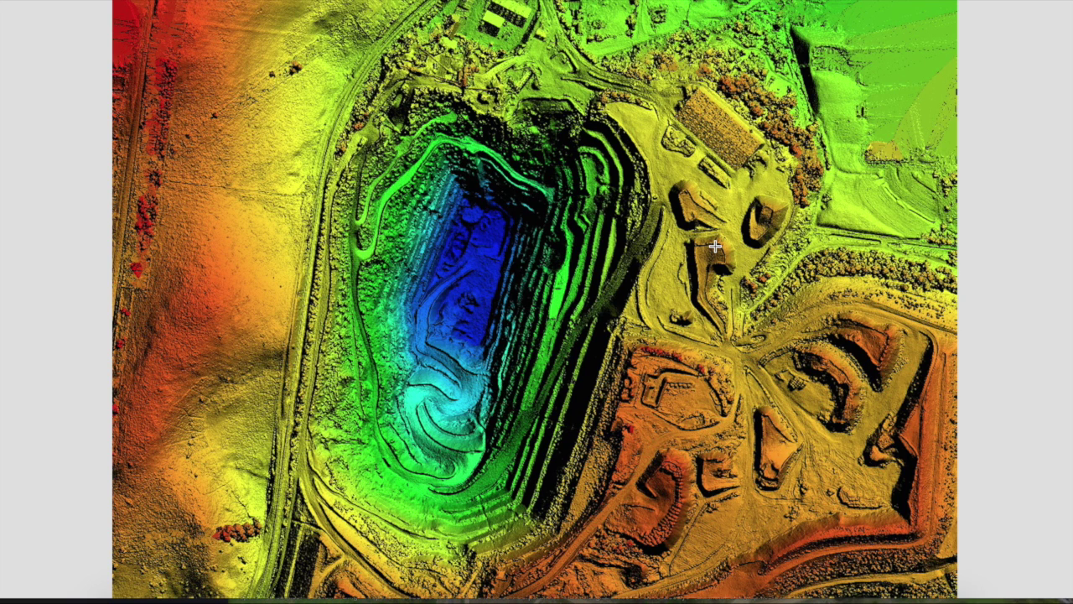
pyautogui.press('super+Tab')
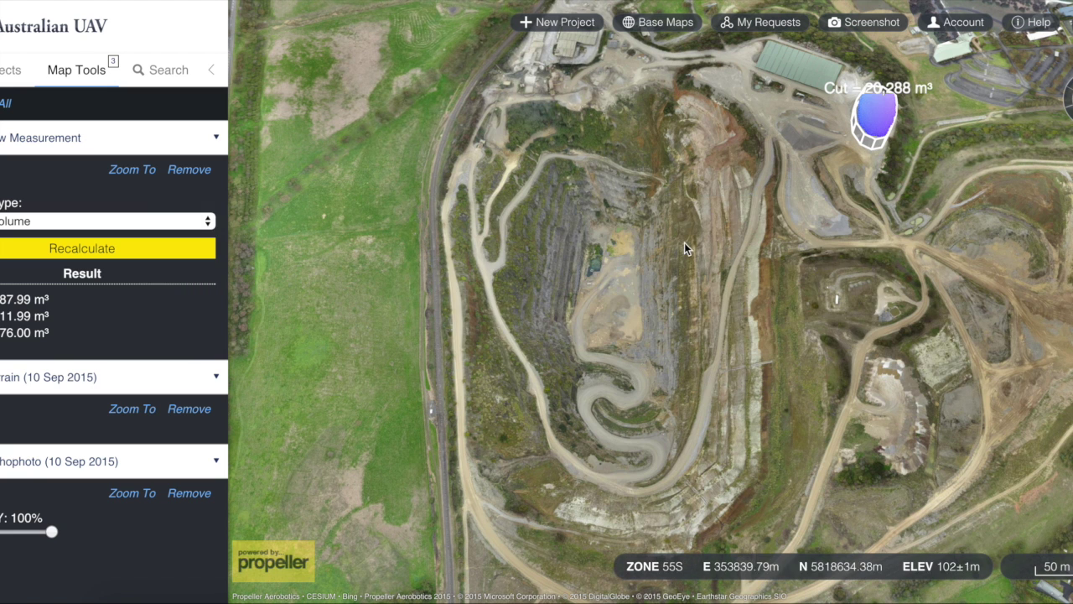
pyautogui.scroll(-3, 727, 290)
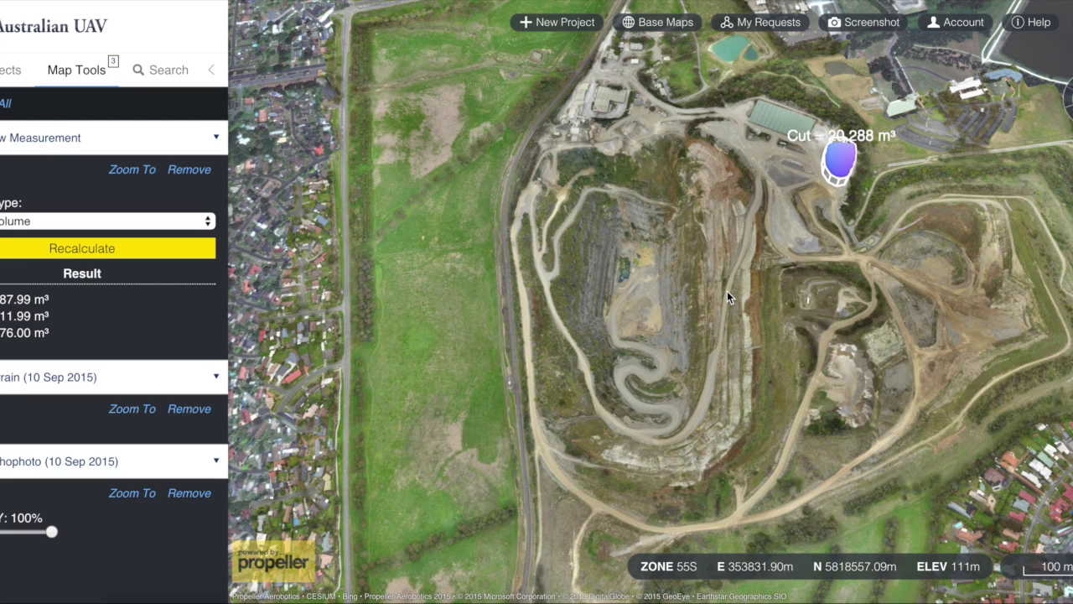
pyautogui.moveTo(811, 300); pyautogui.dragTo(741, 304)
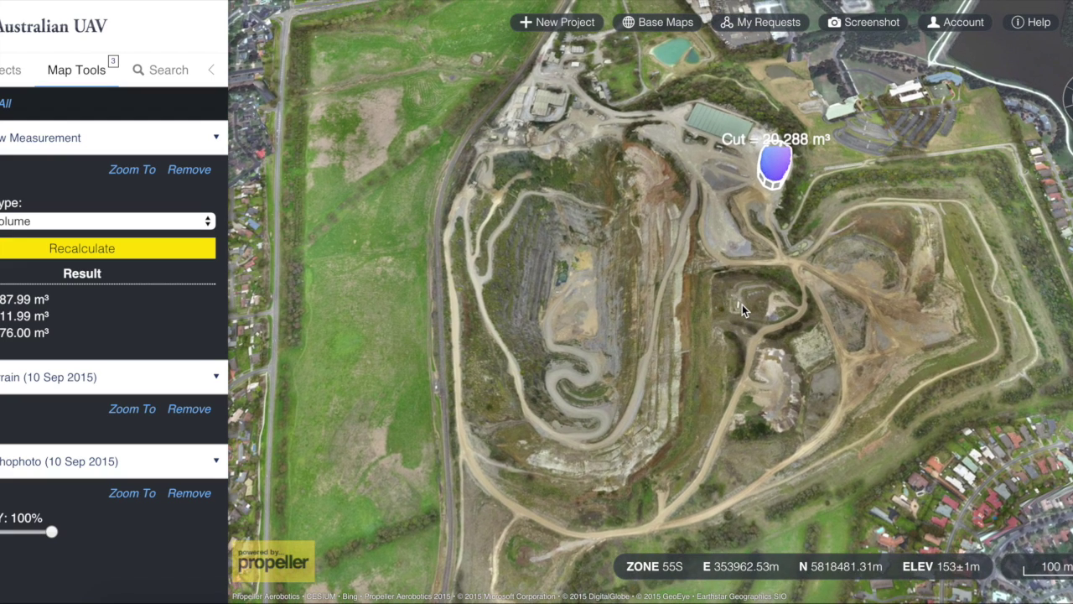